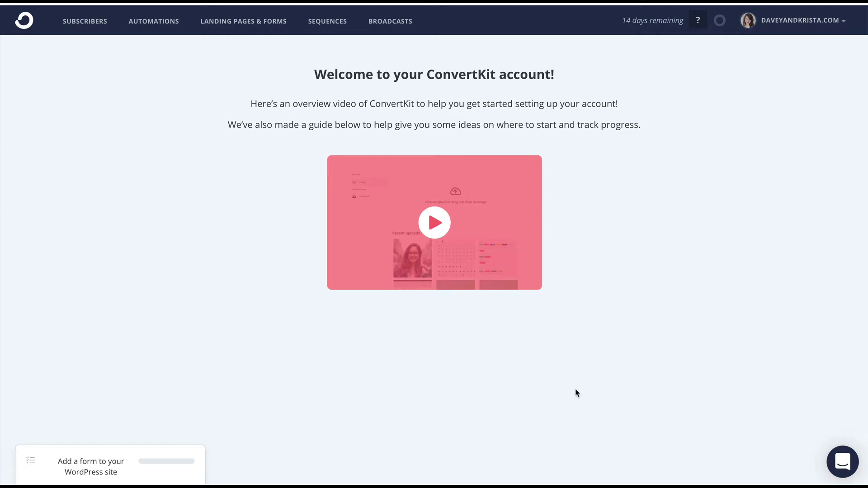
# - Create a new form with the Inline display format and the Clare template
pyautogui.click(251, 21)
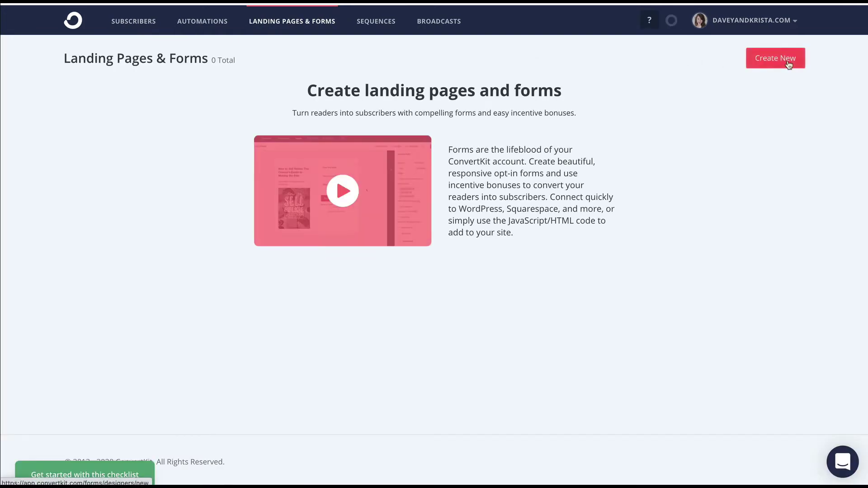
pyautogui.click(789, 65)
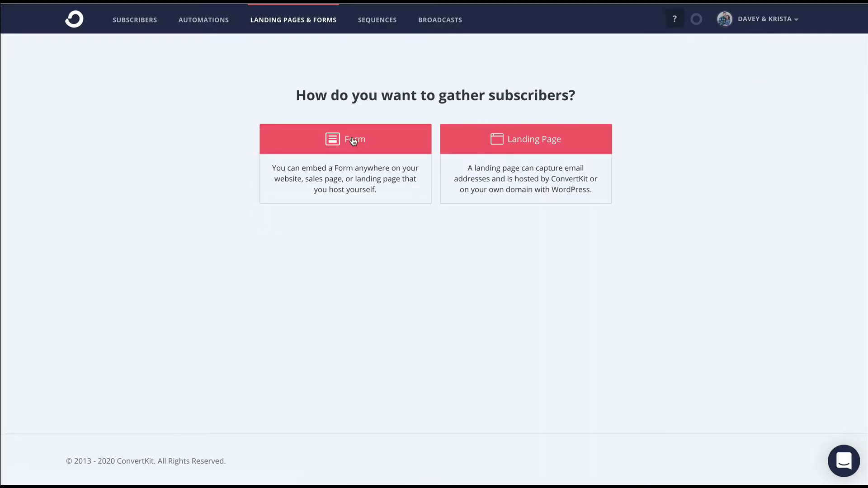
pyautogui.click(353, 142)
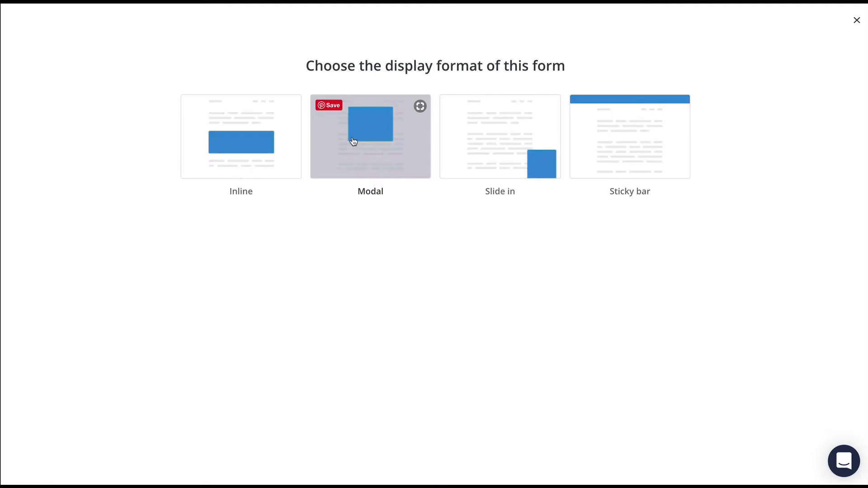
pyautogui.click(246, 131)
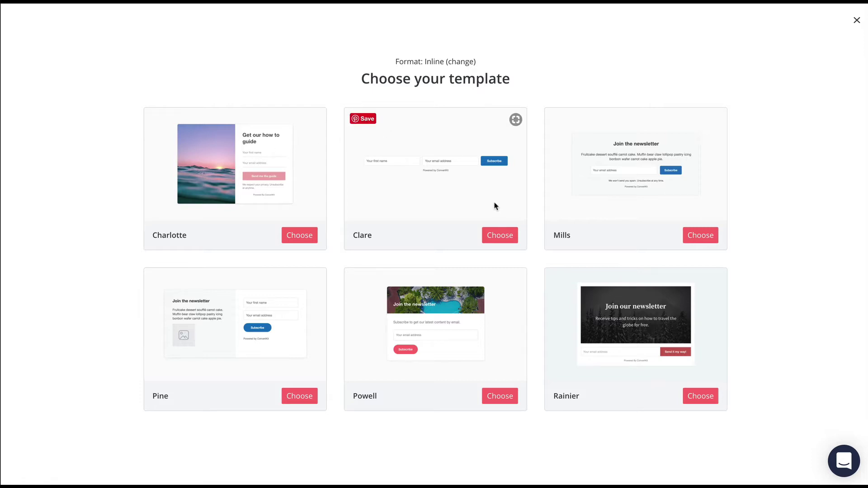
pyautogui.click(504, 239)
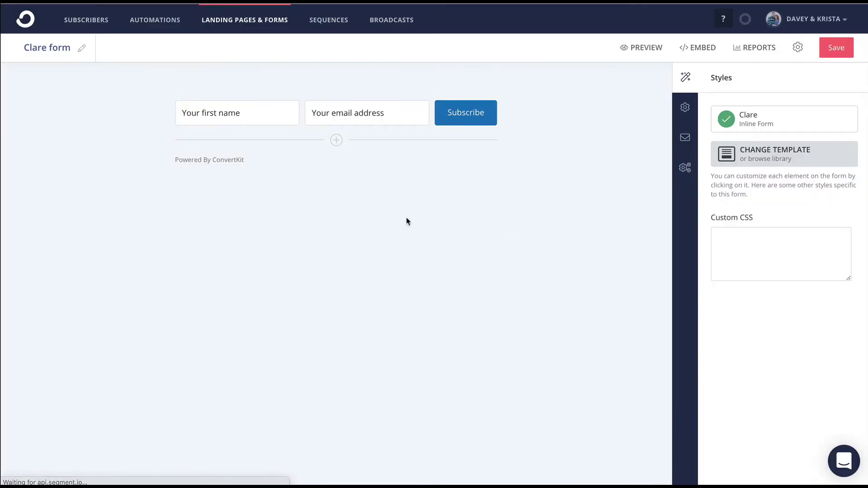
# - Set the first name field's border radius to 0 px
pyautogui.click(177, 108)
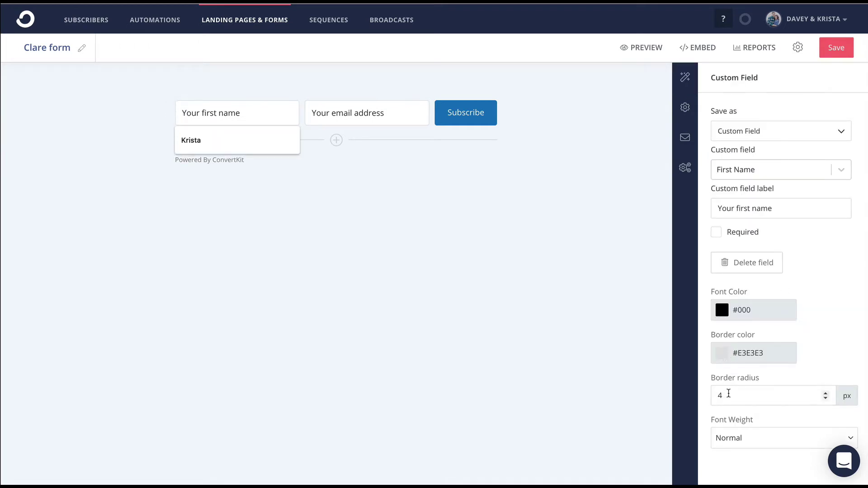
pyautogui.doubleClick(725, 396)
pyautogui.write('0')
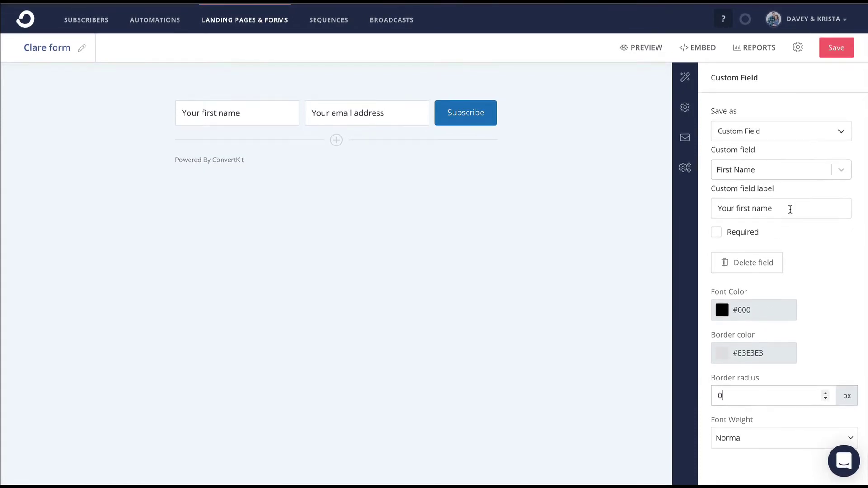
pyautogui.scroll(-1, 752, 302)
pyautogui.scroll(1, 752, 375)
# - Give the Subscribe button the dark background colour #2E3A42 and a border radius of 0 px
pyautogui.click(457, 122)
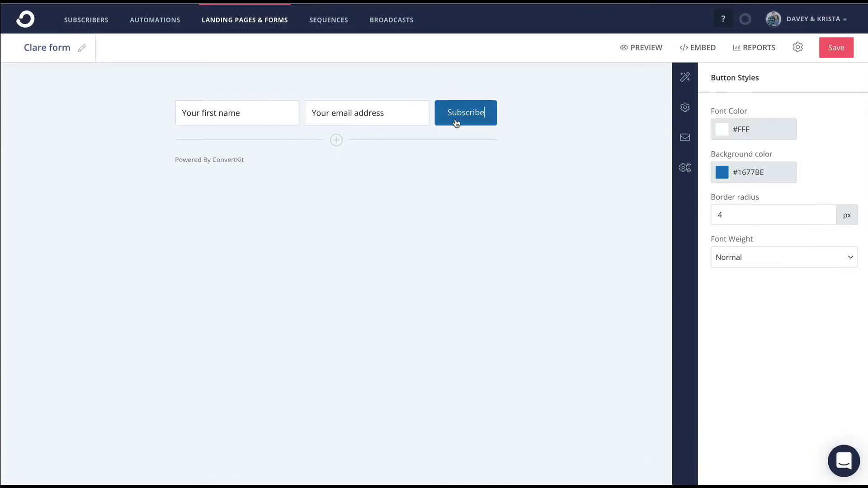
pyautogui.click(725, 176)
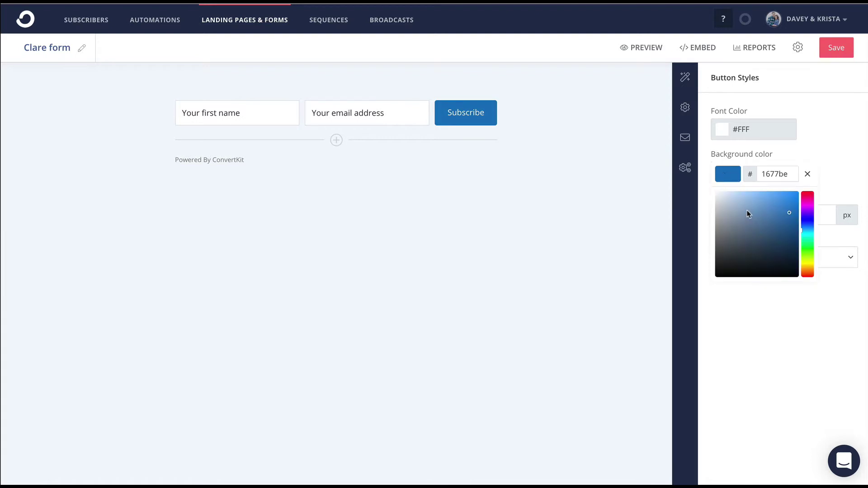
pyautogui.click(741, 256)
pyautogui.click(776, 123)
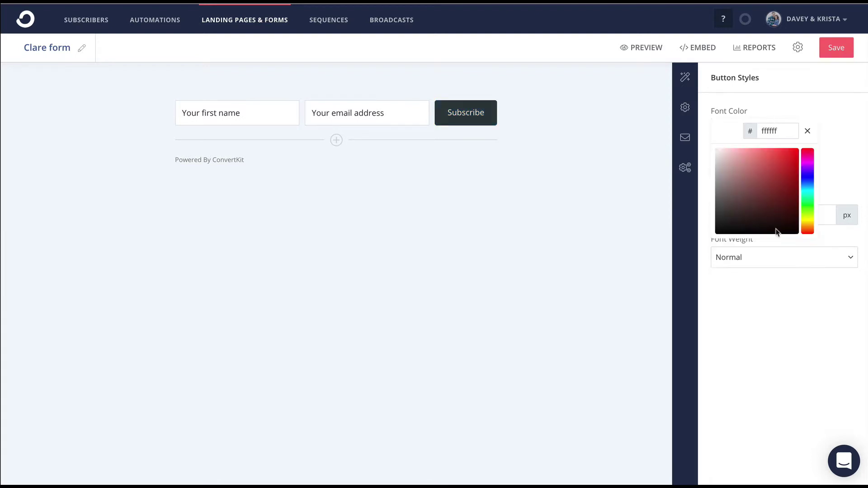
pyautogui.click(852, 151)
pyautogui.doubleClick(754, 214)
pyautogui.write('0')
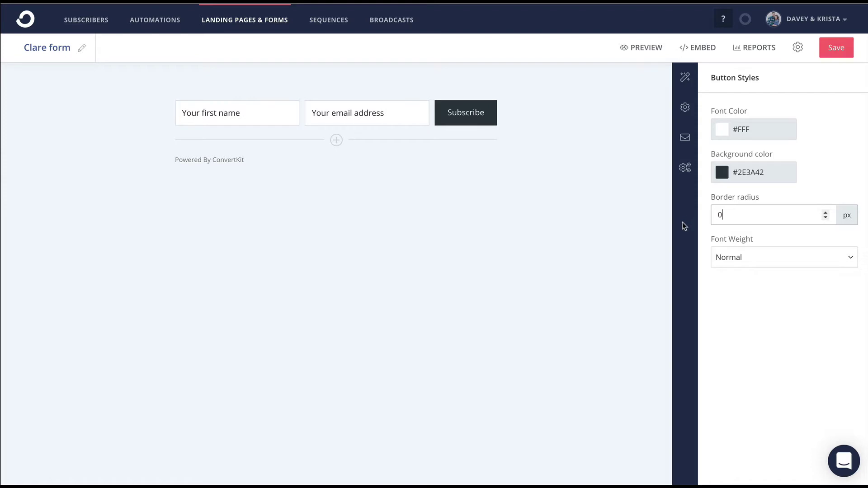
# - Change the Subscribe button's label to "SEND ME MY GUIDE"
pyautogui.doubleClick(473, 117)
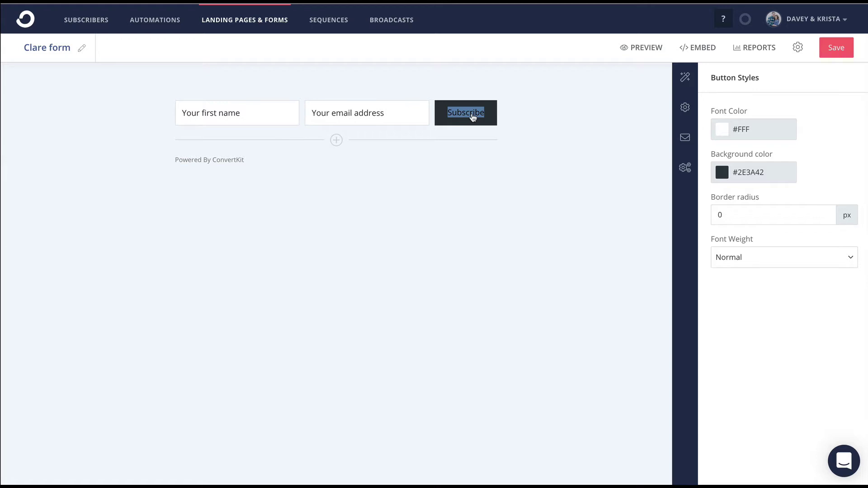
pyautogui.write('SEND ME MY')
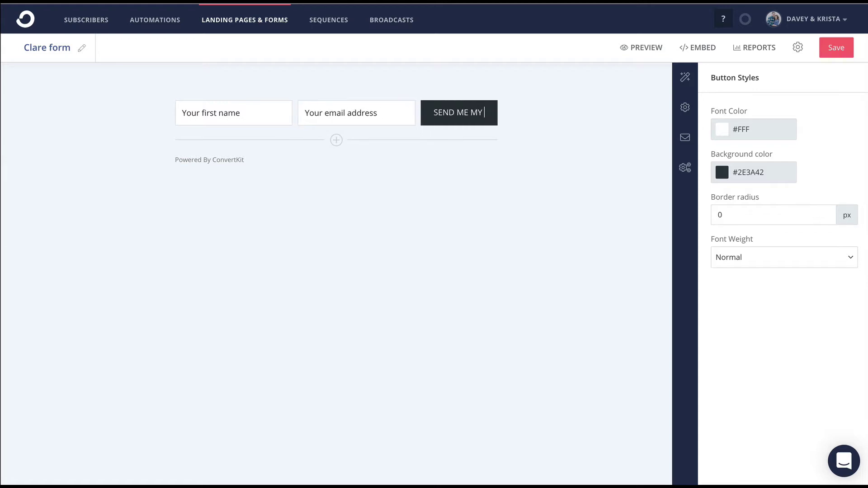
pyautogui.write(' GUIDE')
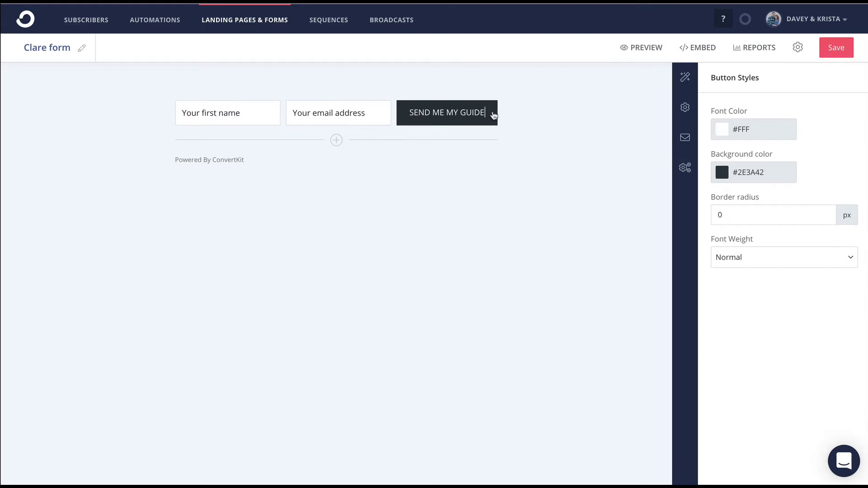
# - Set the form to redirect visitors to an external page when they subscribe, leaving the page address empty
pyautogui.click(686, 109)
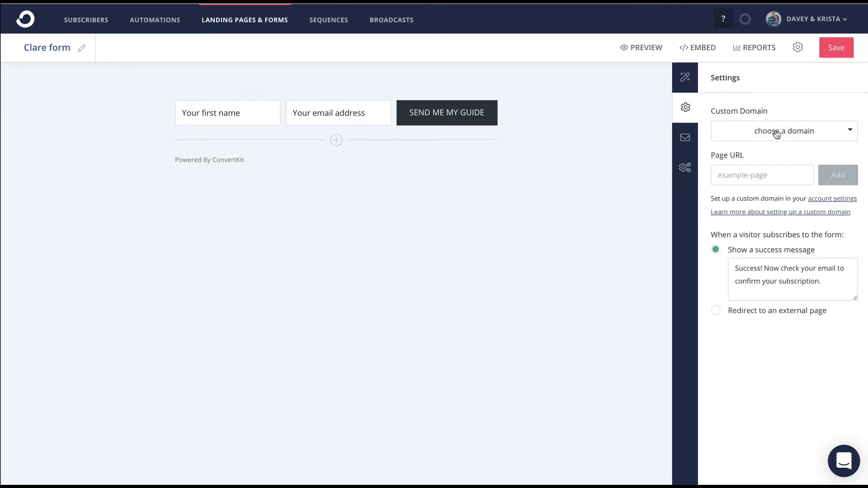
pyautogui.scroll(-1, 733, 118)
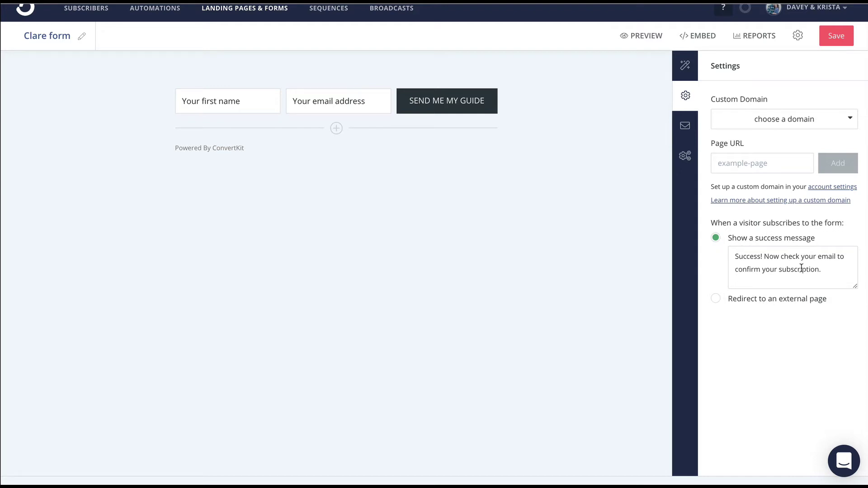
pyautogui.click(717, 303)
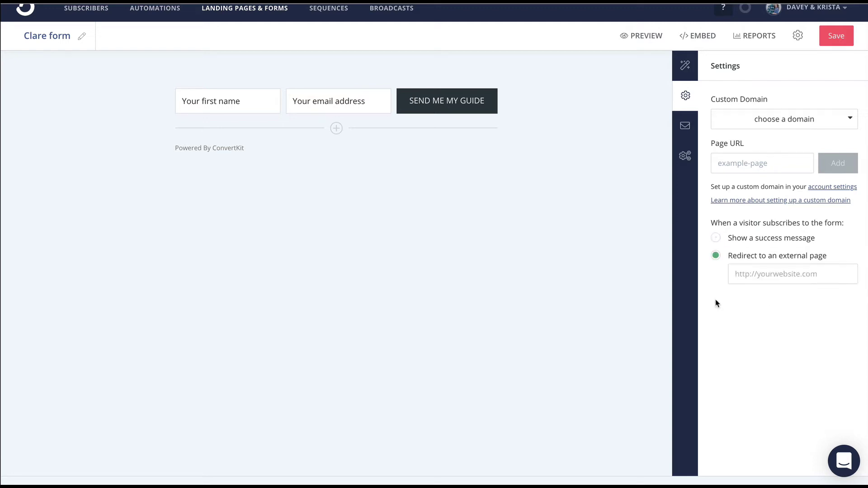
pyautogui.click(791, 273)
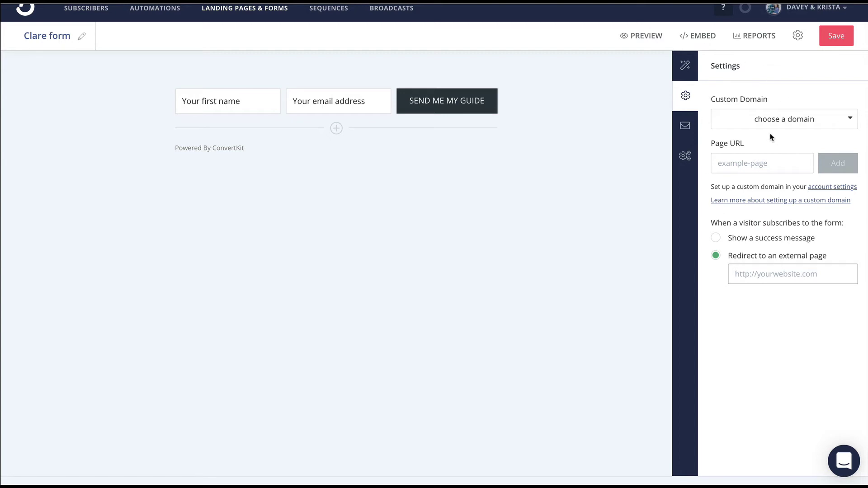
# - Set the incentive email to deliver a file download after subscribers confirm, instead of redirecting to a URL
pyautogui.click(685, 132)
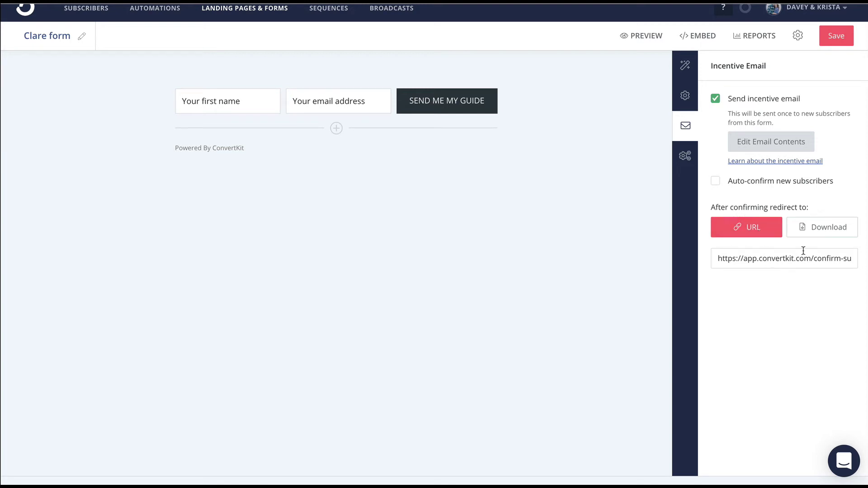
pyautogui.click(822, 235)
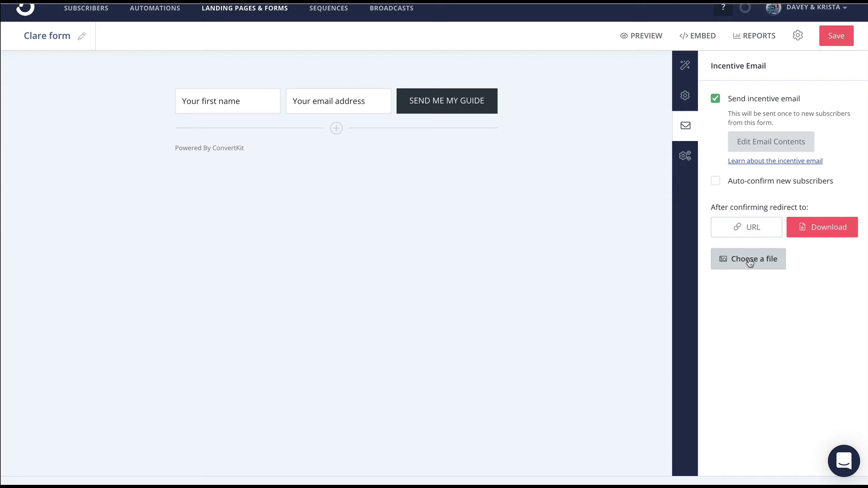
pyautogui.scroll(1, 750, 263)
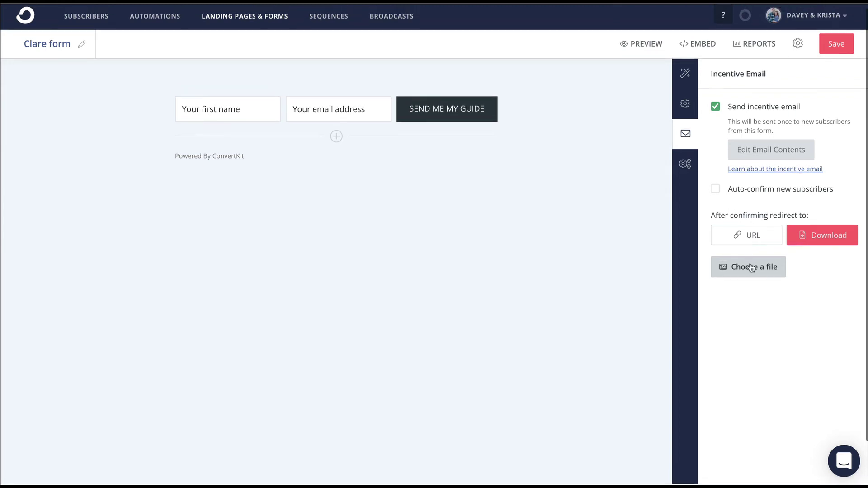
# - Look over the advanced options for return visitors and reCAPTCHA, and turn off the form's Powered By ConvertKit link
pyautogui.click(685, 166)
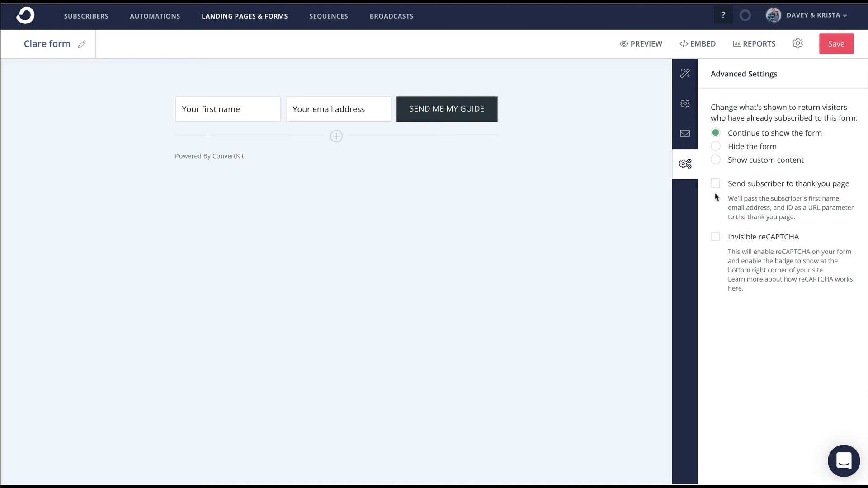
pyautogui.click(203, 156)
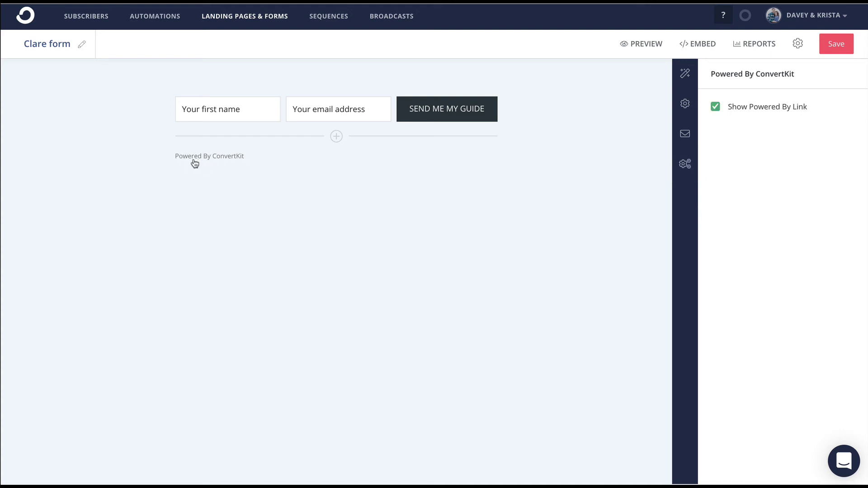
pyautogui.click(716, 106)
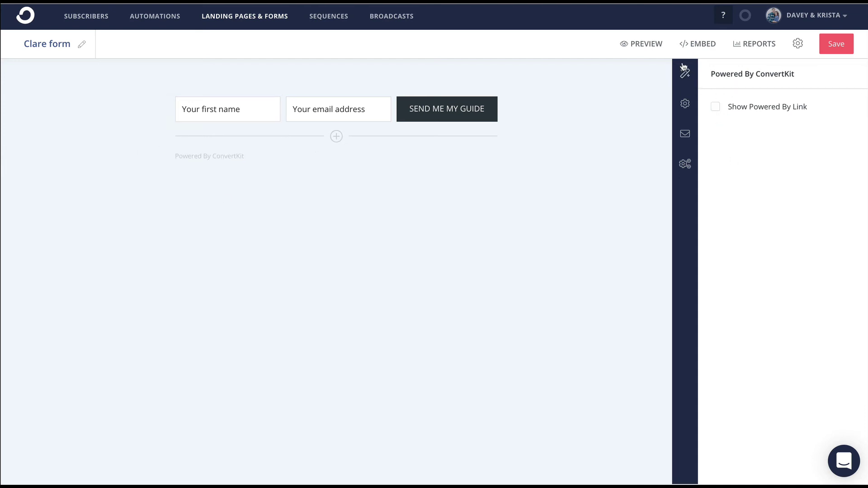
# - View the form's embed options, highlight the JavaScript embed code, and return to the form editor
pyautogui.click(698, 45)
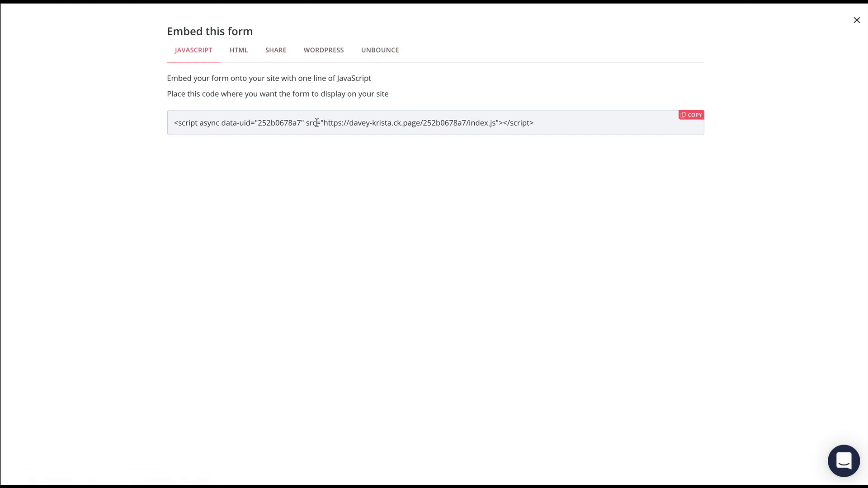
pyautogui.tripleClick(269, 125)
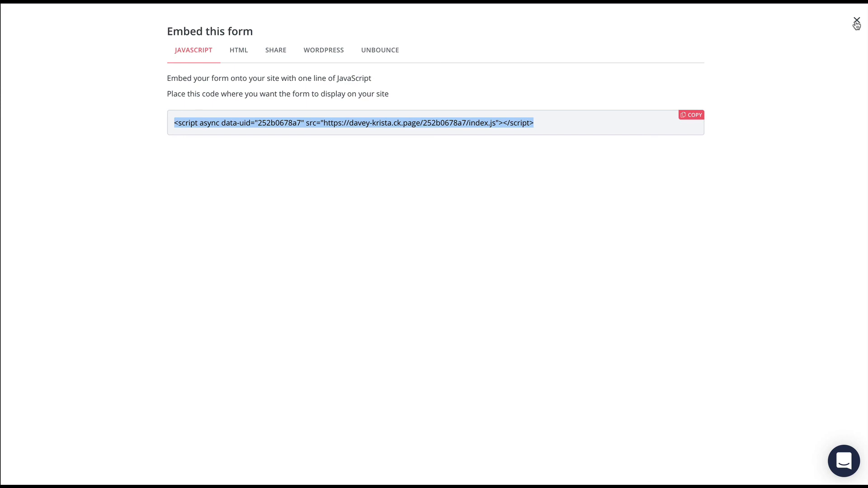
pyautogui.click(857, 23)
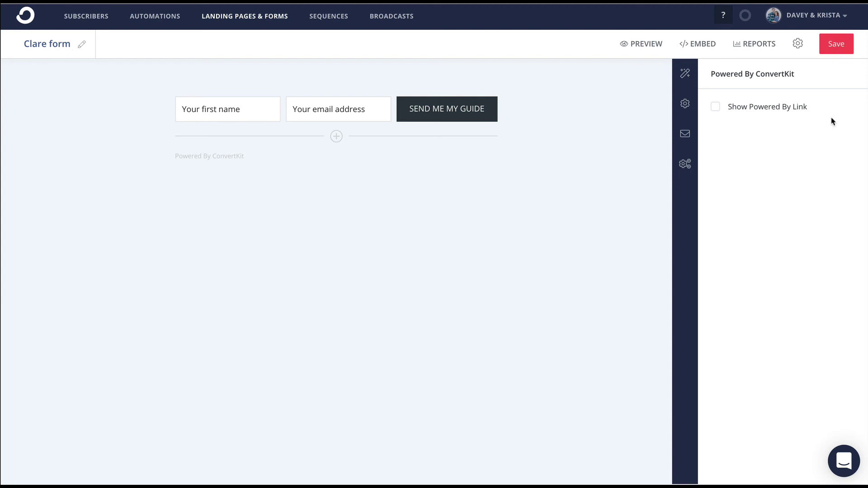
# - Open the support chat from the form editor
pyautogui.click(849, 468)
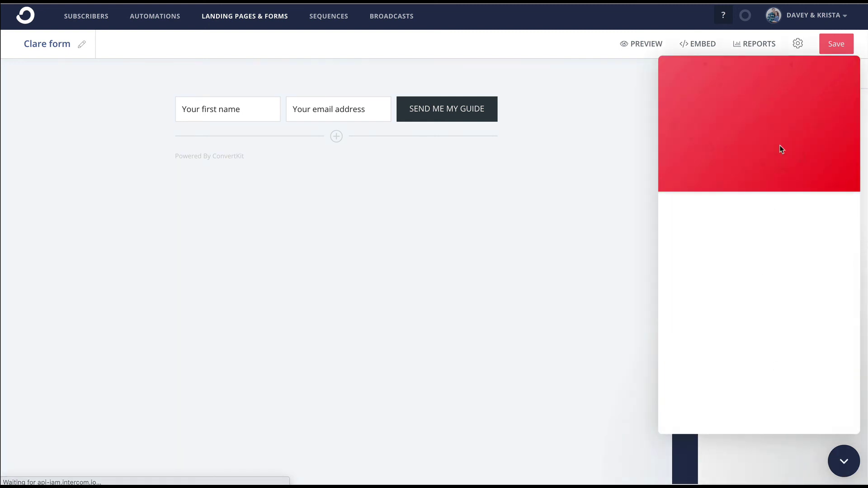